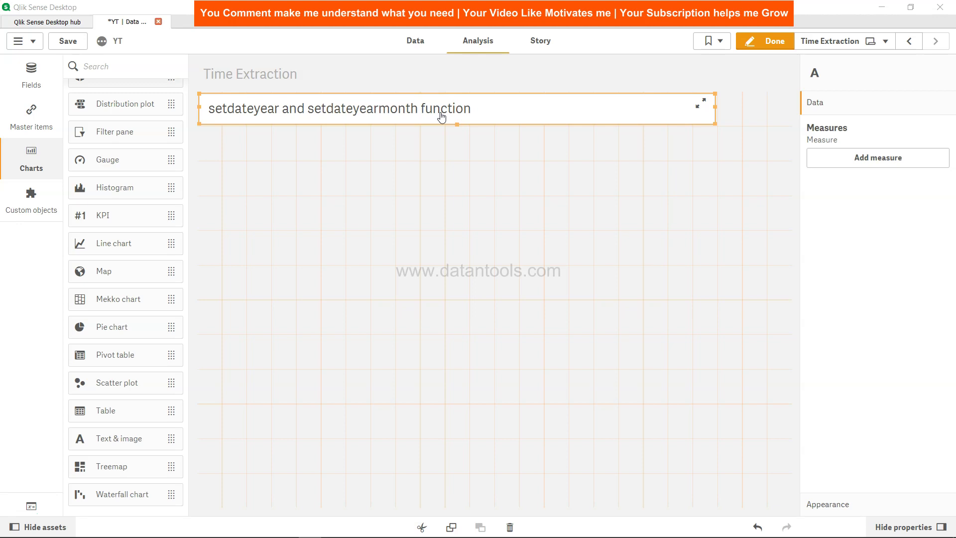
Drop a Text & image object below the heading and open the expression editor for its first measure
left_click_drag(147, 439, 343, 207)
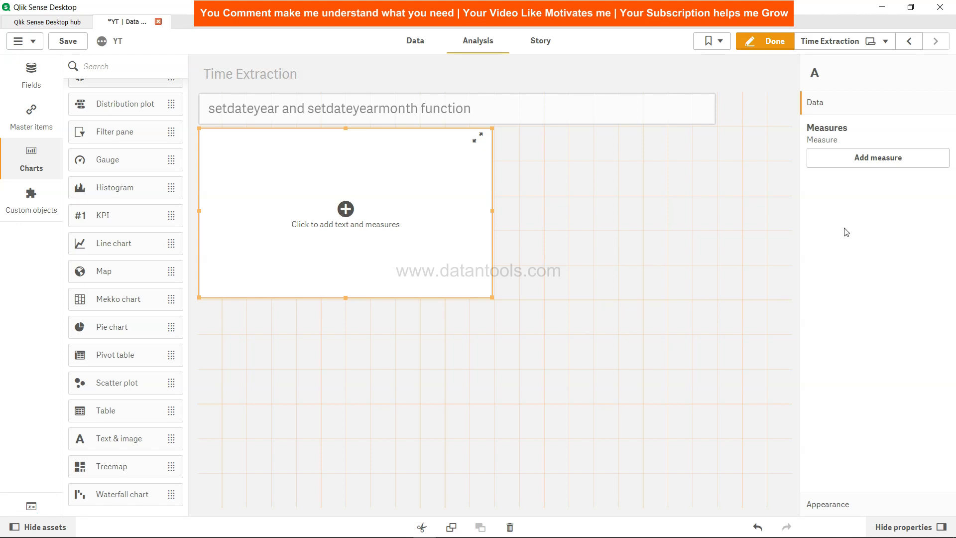
left_click(890, 160)
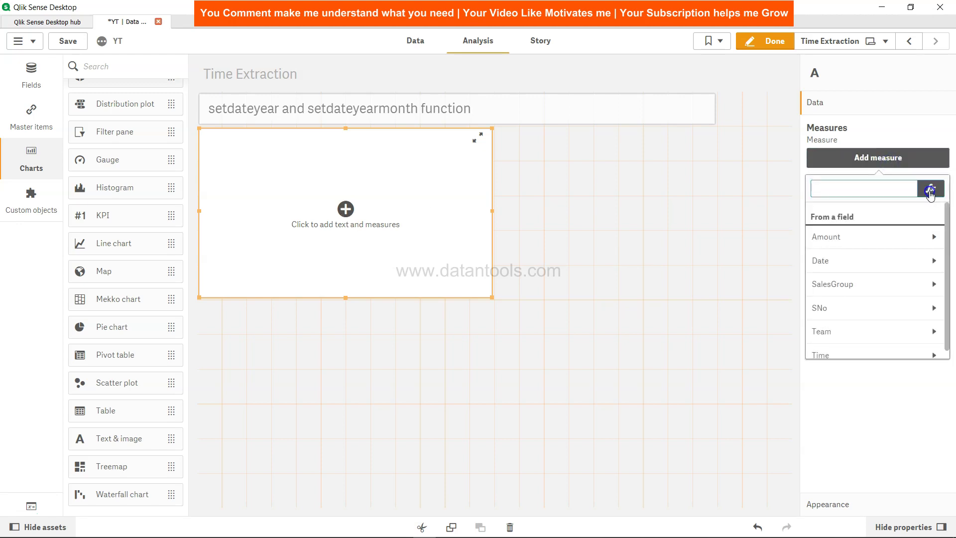
left_click(932, 189)
Enter SetDateYear('20/03/2020',2021) as the text object's measure and apply it
type("set")
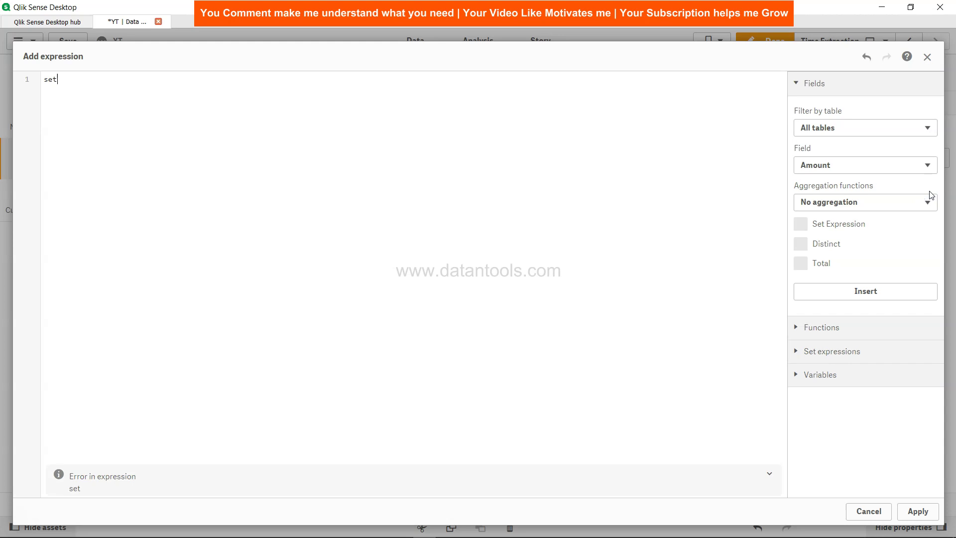
type("date")
key("Return")
type("(")
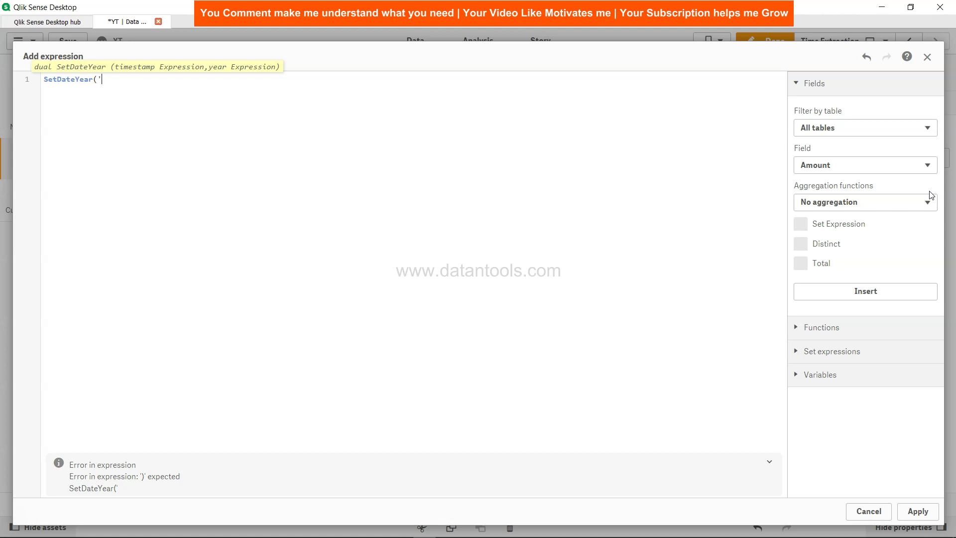
type("'20/03/2020',2021")
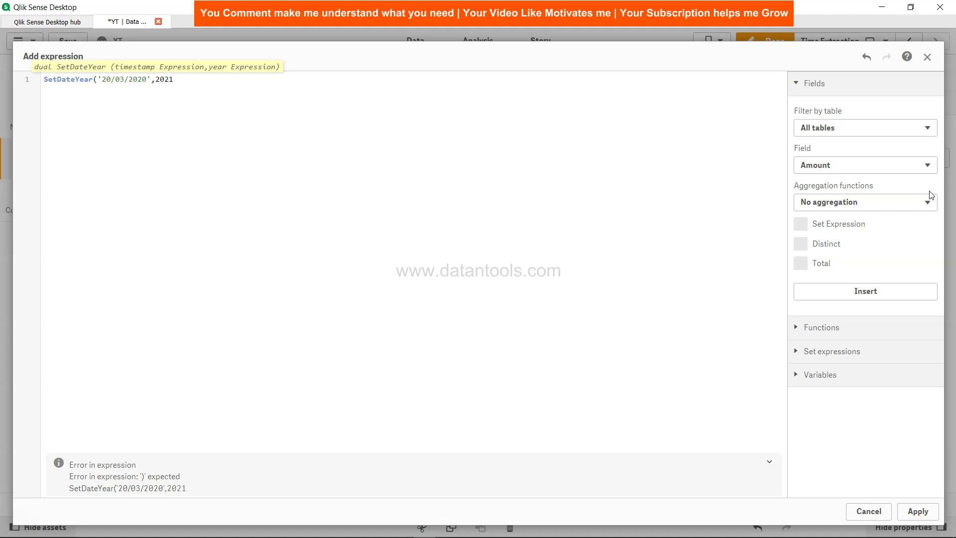
type(")")
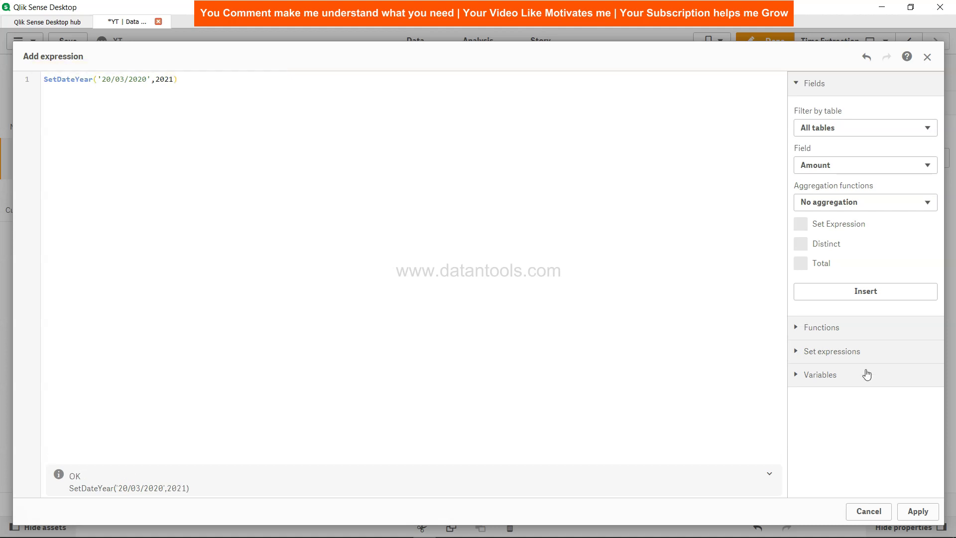
left_click(917, 510)
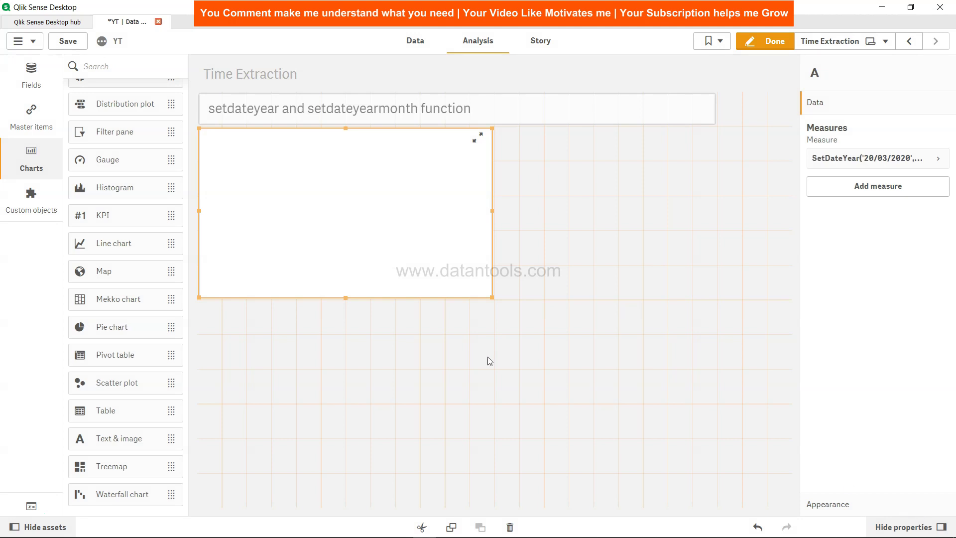
Rewrite the SetDateYear date as '03/20/2020' so the object shows 03/20/2021
left_click(938, 159)
left_click(929, 196)
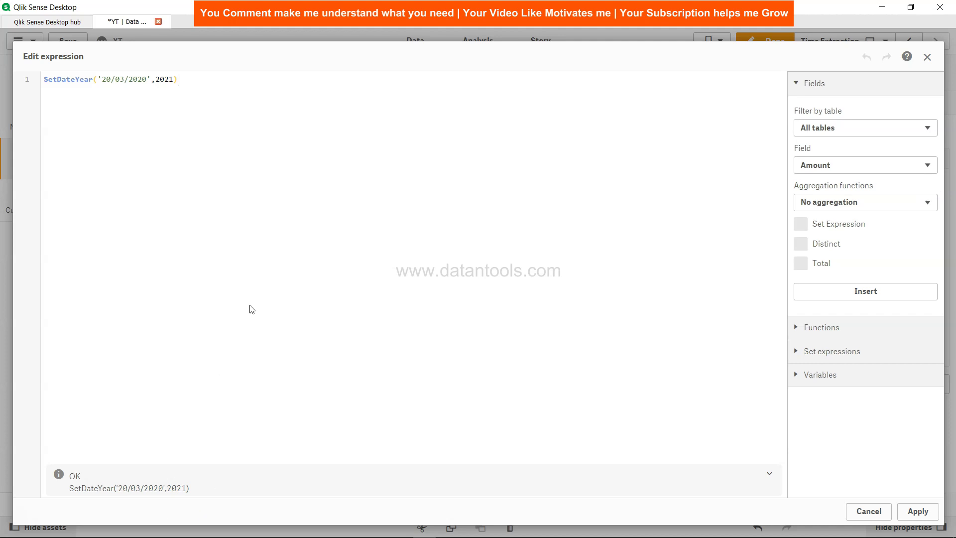
double_click(110, 80)
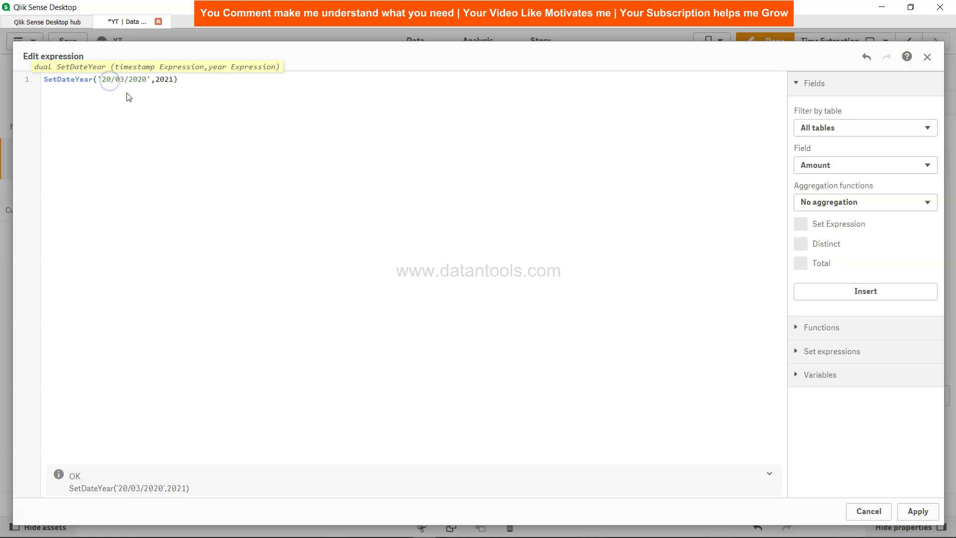
key("BackSpace")
type("03")
key("Right")
key("BackSpace")
key("BackSpace")
type("20")
left_click(913, 511)
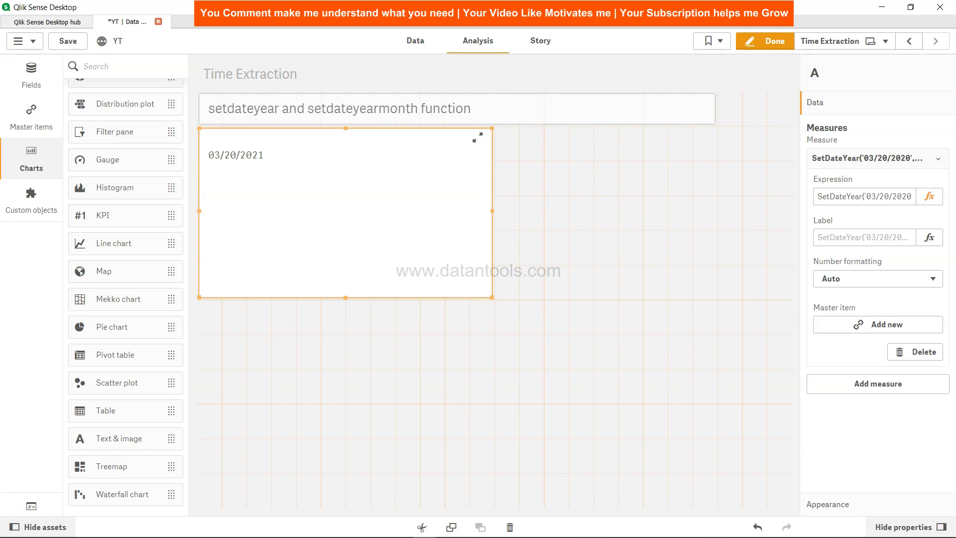
Add a second measure SetDateYearMonth('03/20/2020',2021,1), displaying 01/20/2021 after 03/20/2021
left_click(938, 158)
left_click(915, 187)
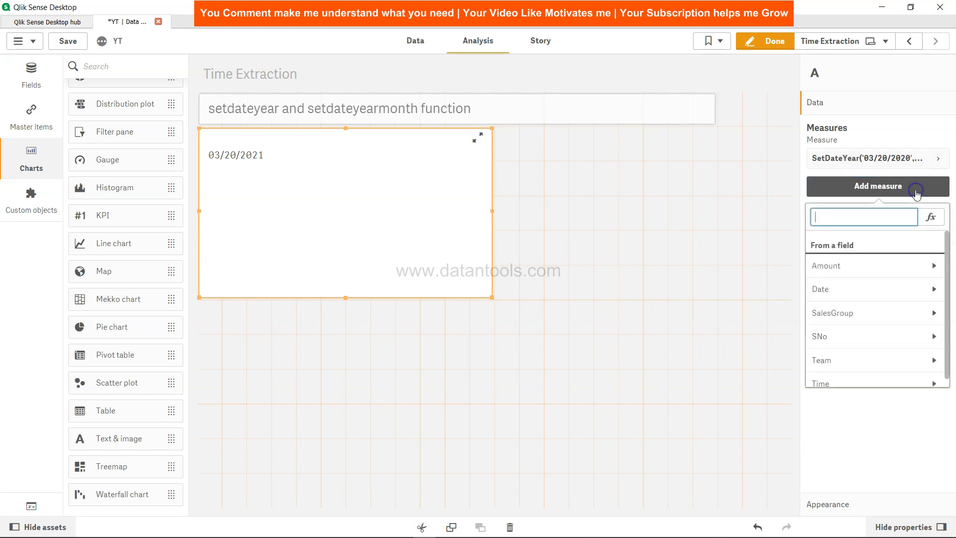
left_click(927, 217)
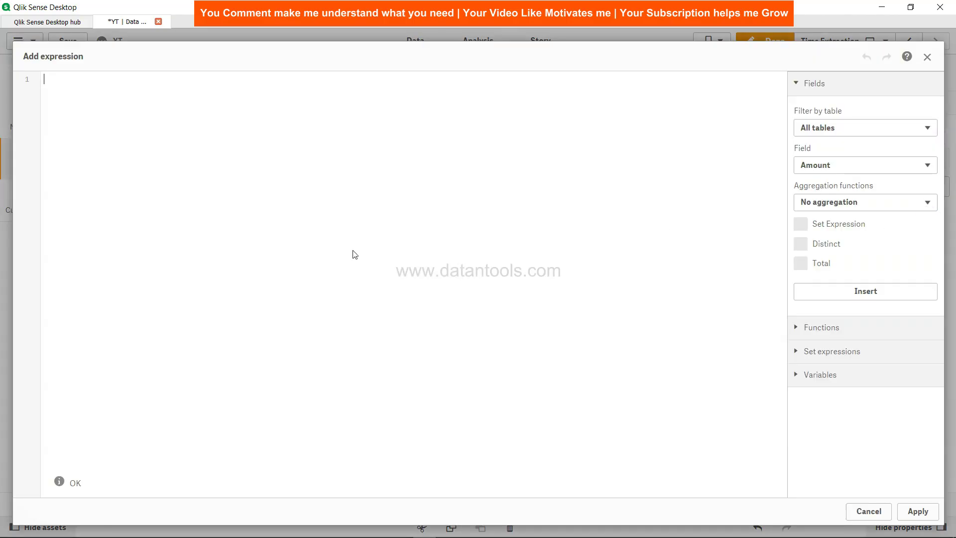
type("setdate")
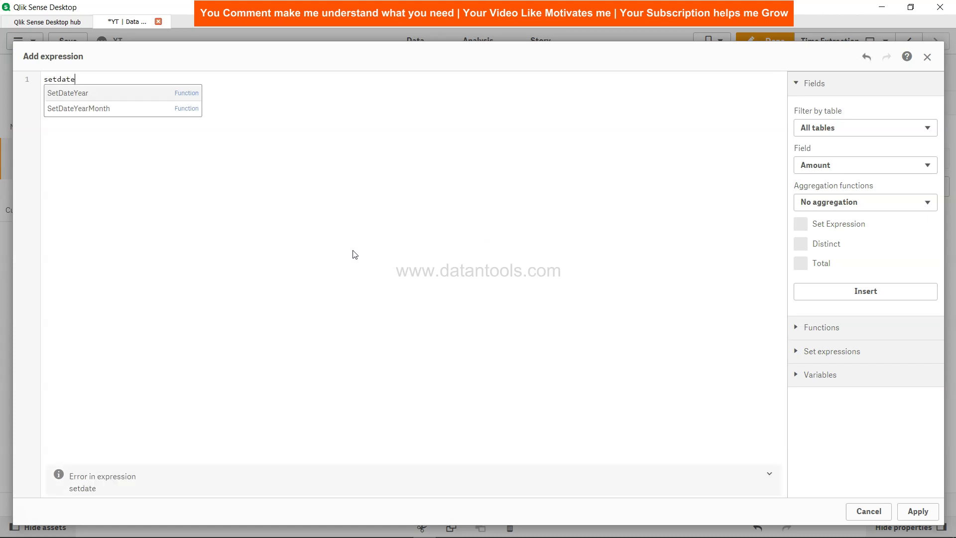
type("year")
key("Down")
key("Return")
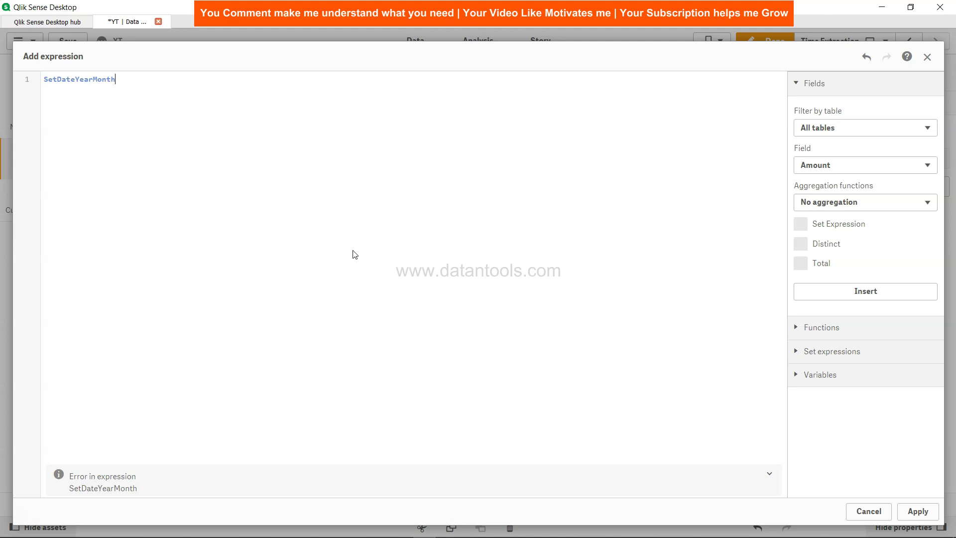
type("(")
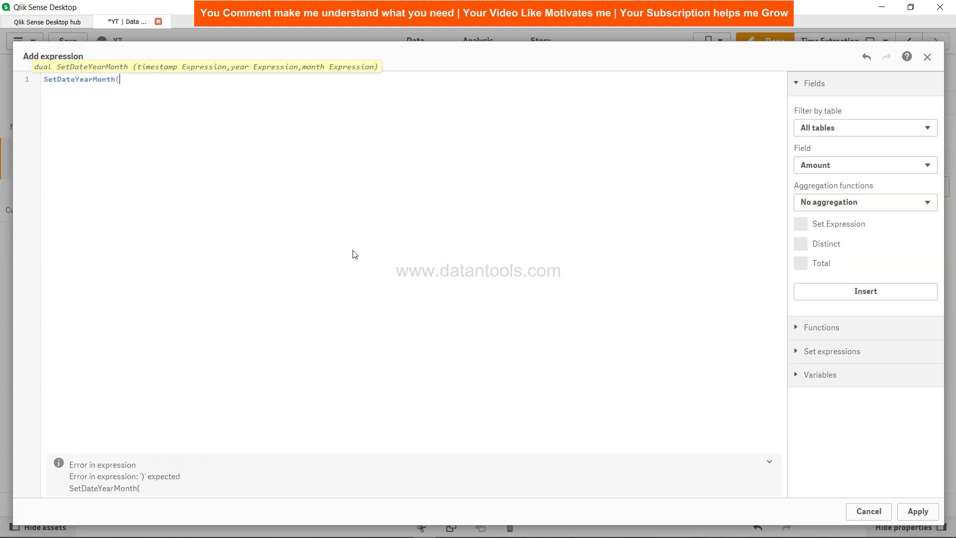
type("'03/20/2020',2")
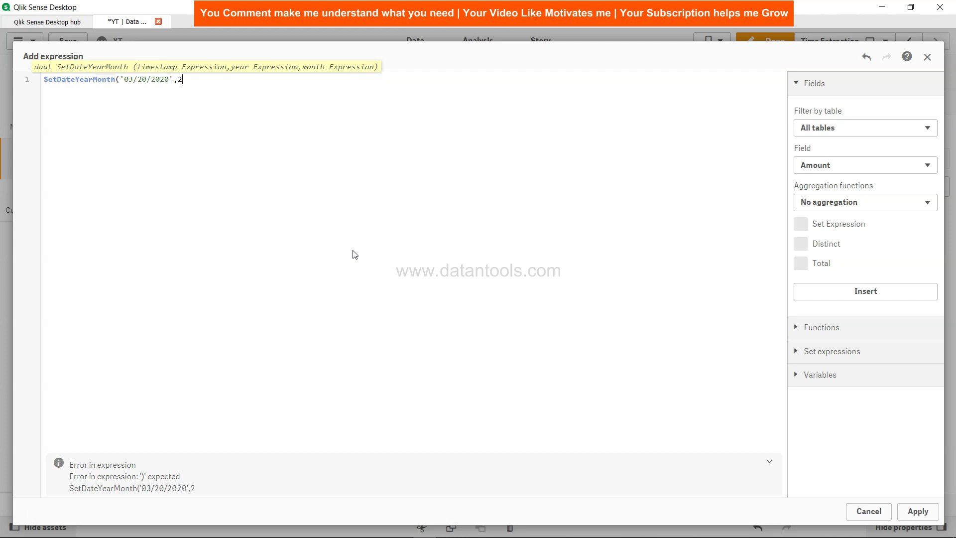
type("021,1)")
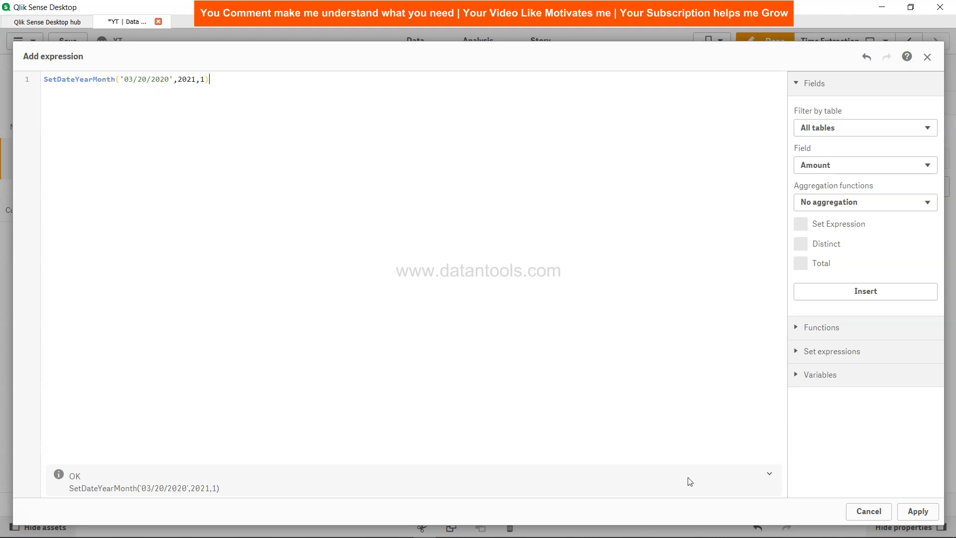
left_click(918, 512)
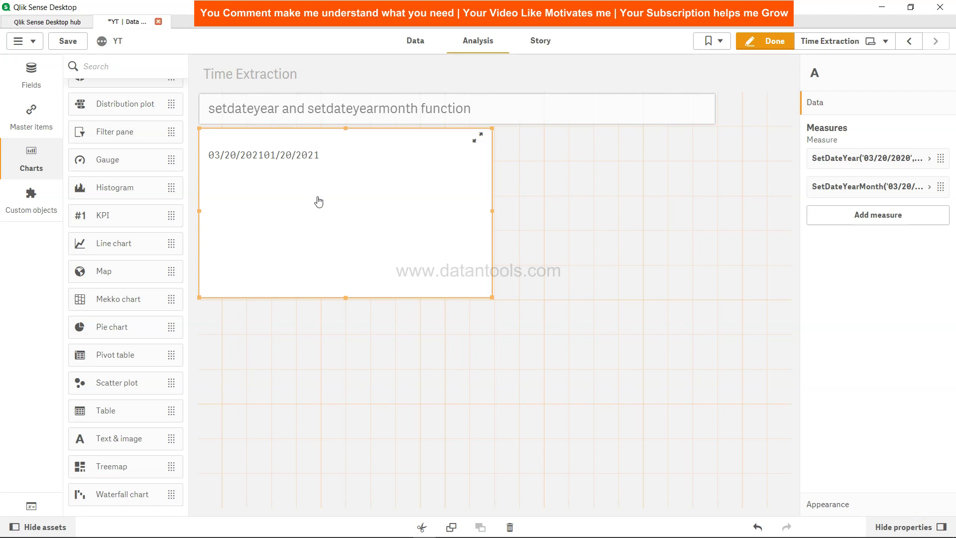
Prefix the SetDateYearMonth expression with chr(10)& so 01/20/2021 moves to a new line
left_click(923, 191)
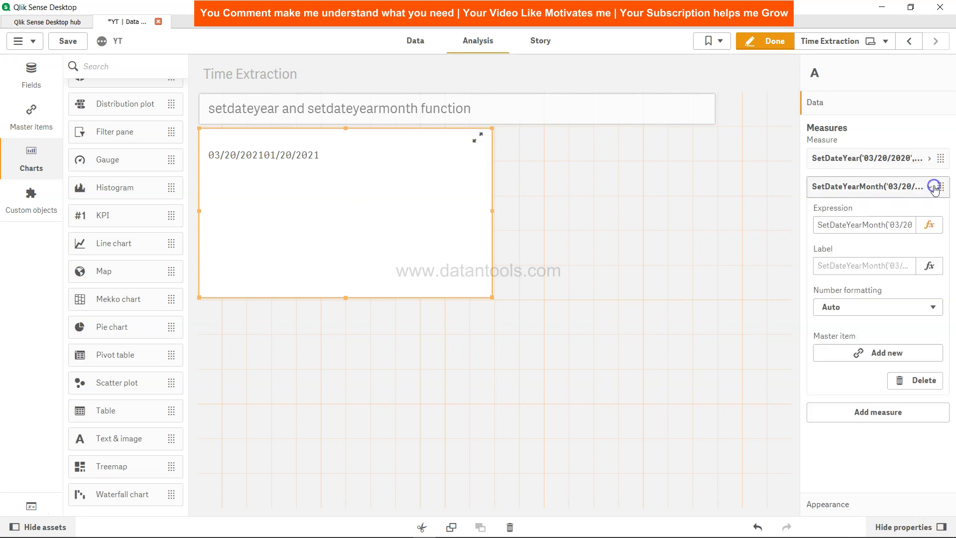
left_click(817, 227)
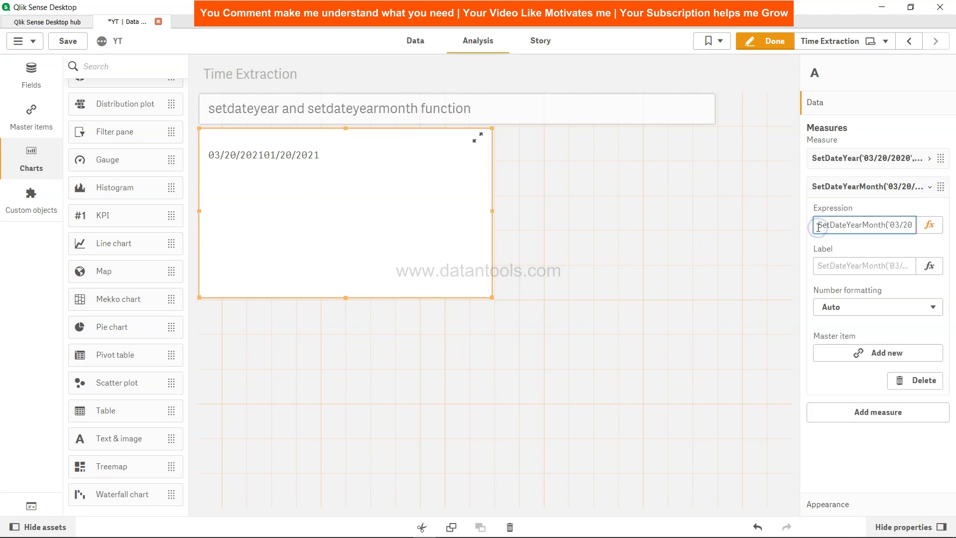
type("chr10")
key("BackSpace")
key("BackSpace")
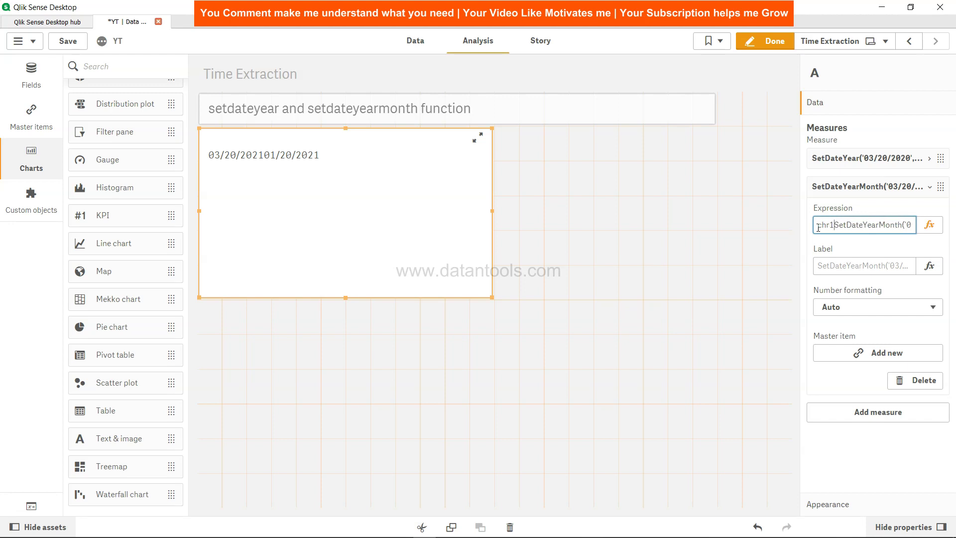
type("(10")
type(")&")
key("Tab")
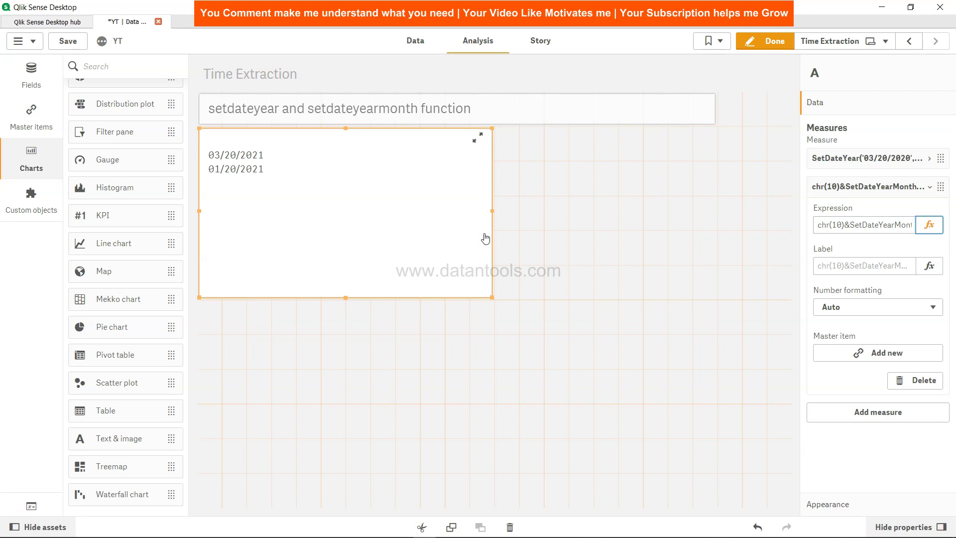